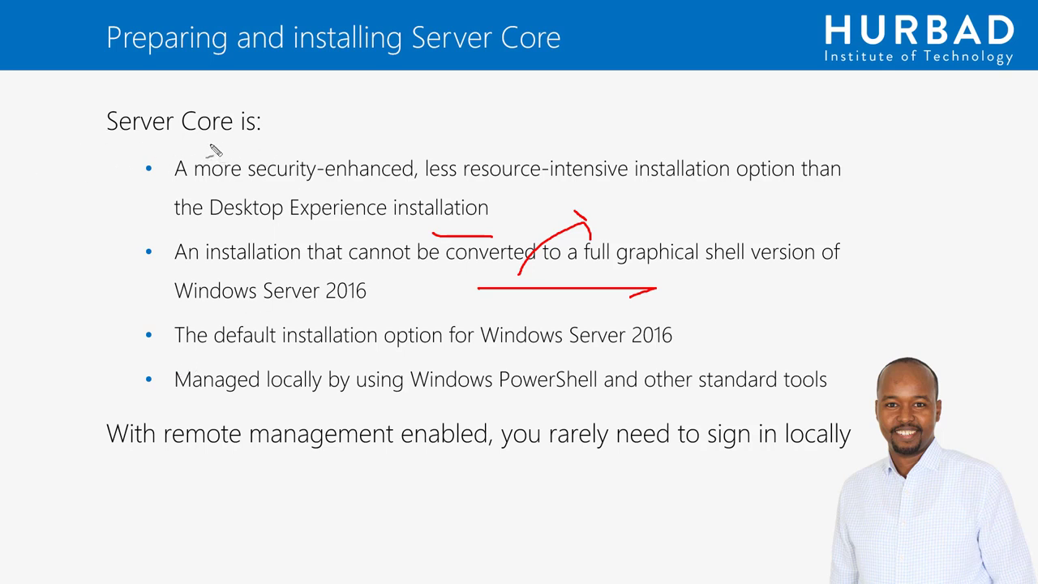
drag(209, 143, 277, 144)
mouse_move(653, 99)
mouse_down()
mouse_move(699, 104)
mouse_move(809, 202)
mouse_move(685, 159)
mouse_move(680, 103)
mouse_up()
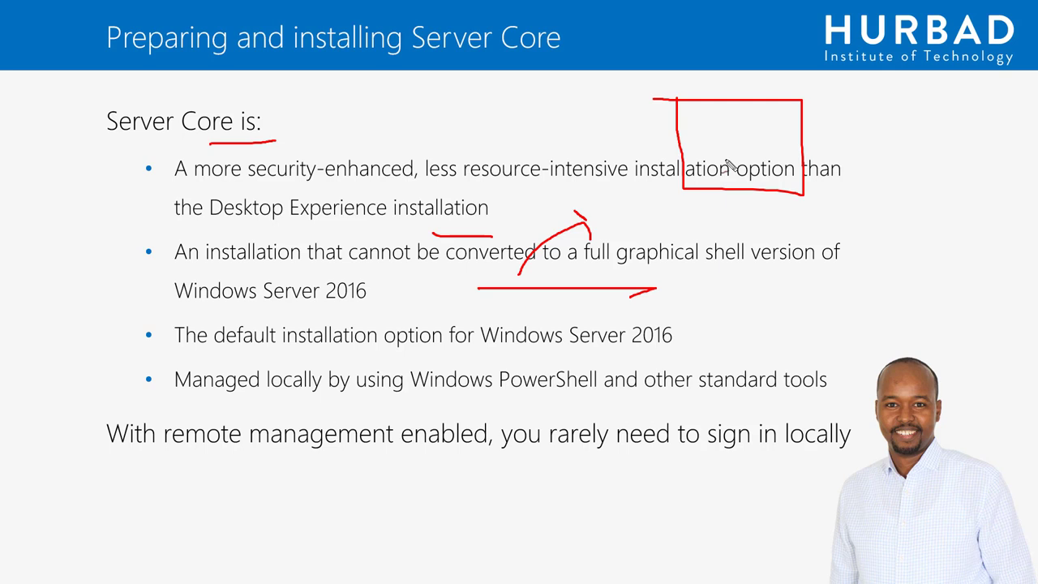
key(e)
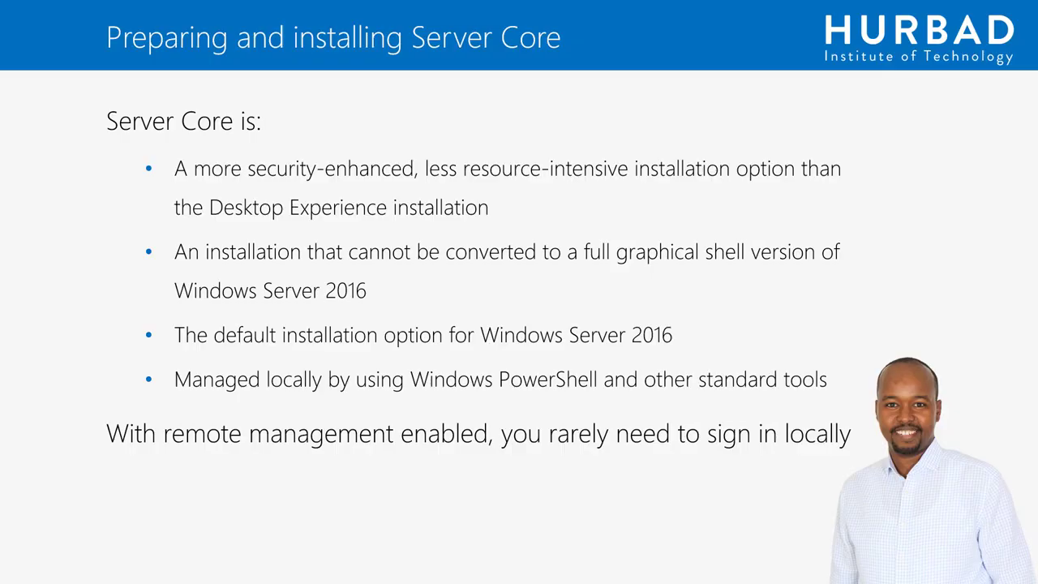
key(Right)
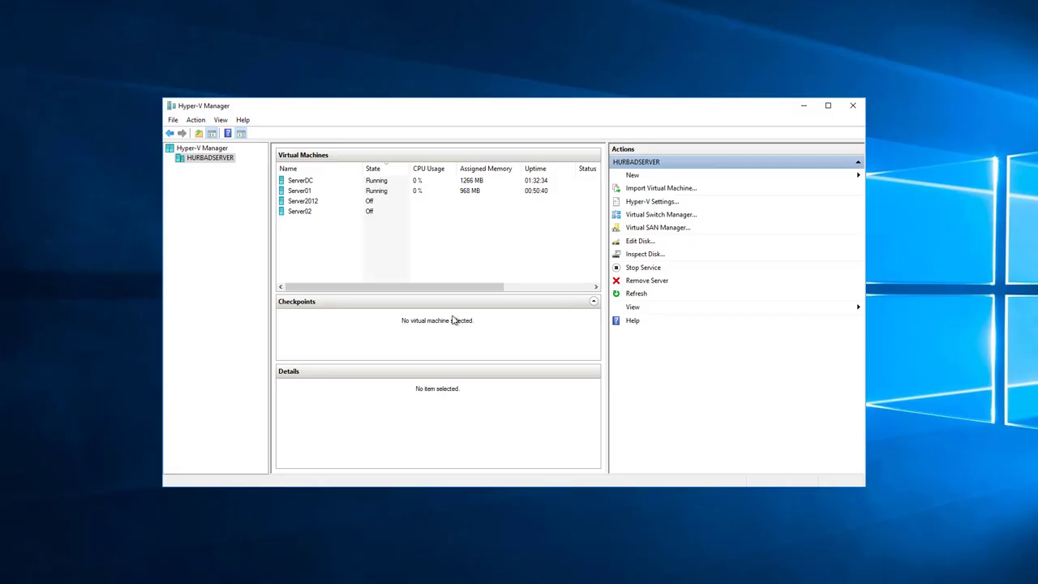
- Start creating a new virtual machine on HURBADSERVER and name it Server03, keeping the default storage location
drag(216, 111, 193, 79)
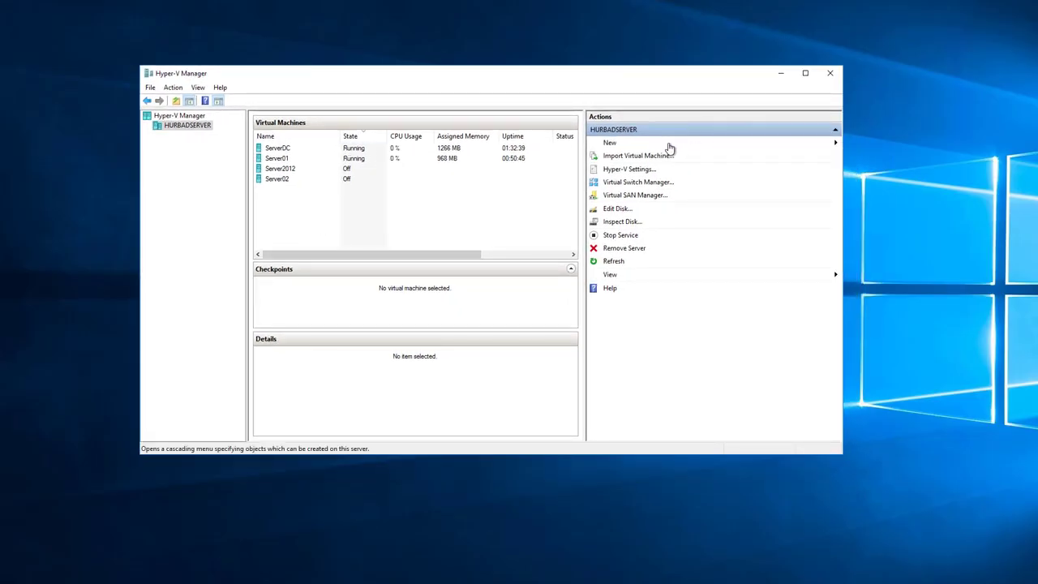
click(779, 147)
click(864, 144)
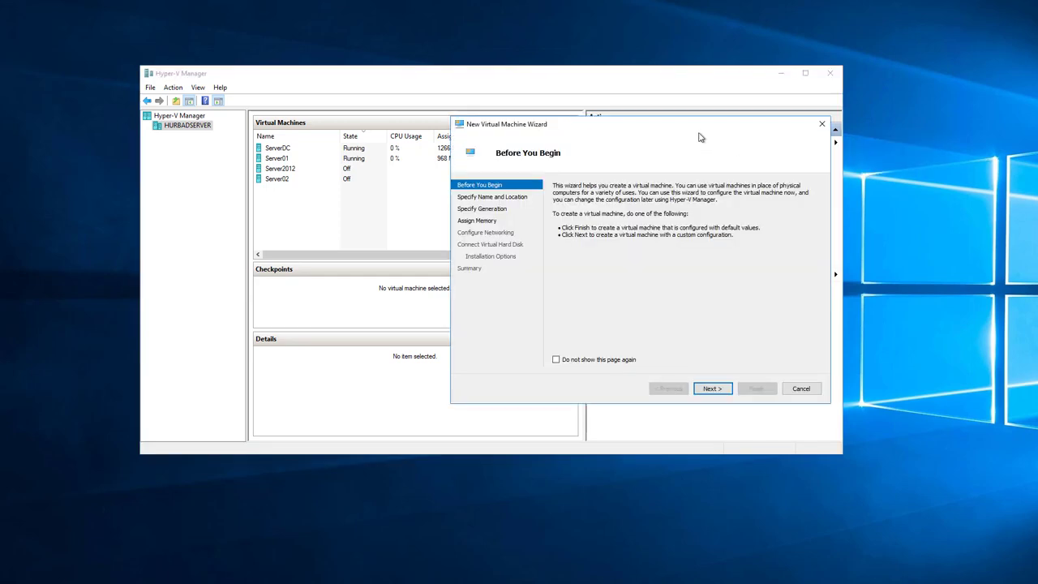
drag(659, 132, 447, 103)
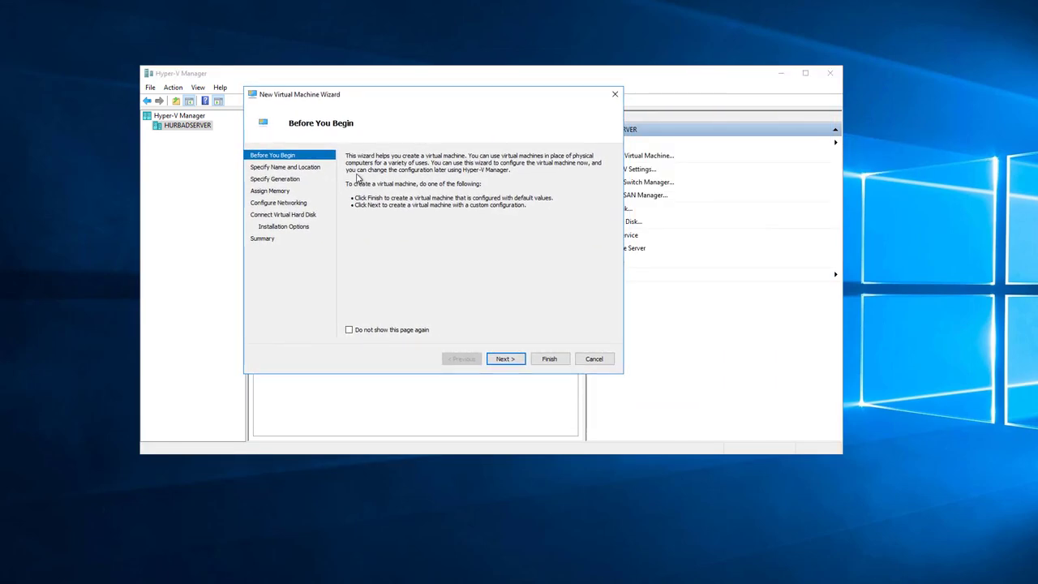
click(505, 359)
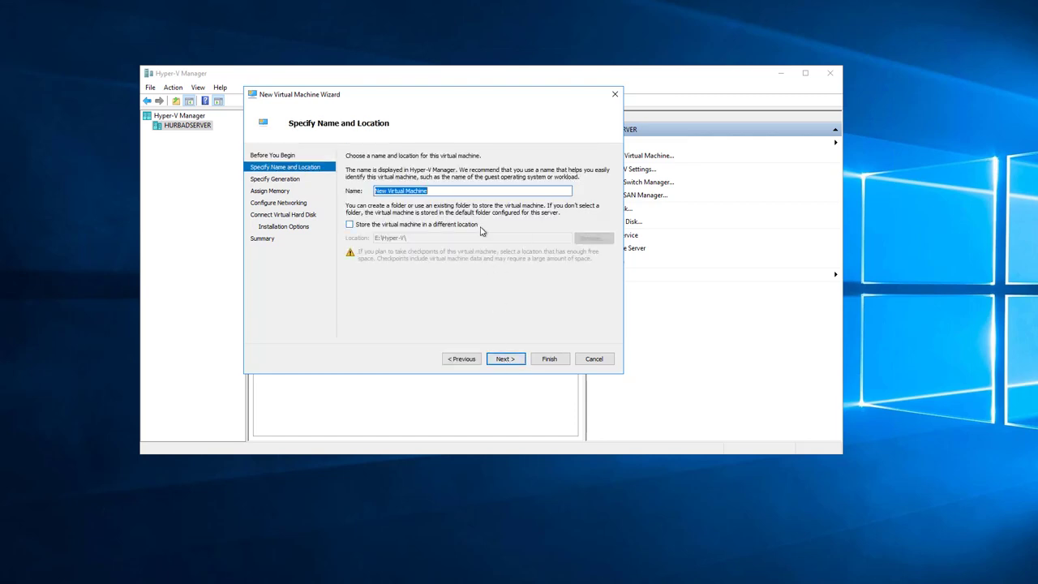
text(Server03)
click(513, 362)
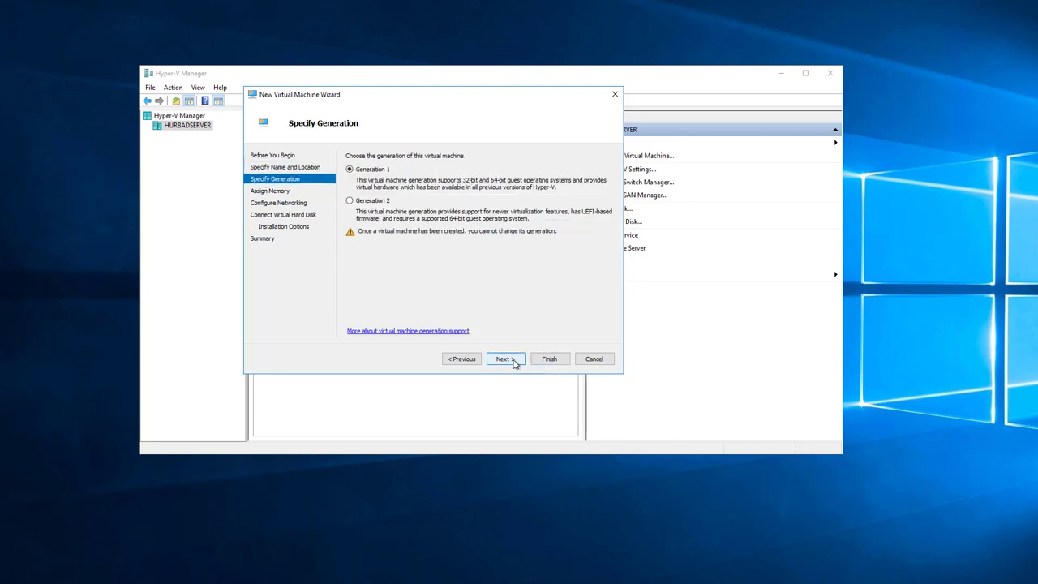
- Keep Generation 1 for the virtual machine and set its startup memory to 4096 MB
click(513, 361)
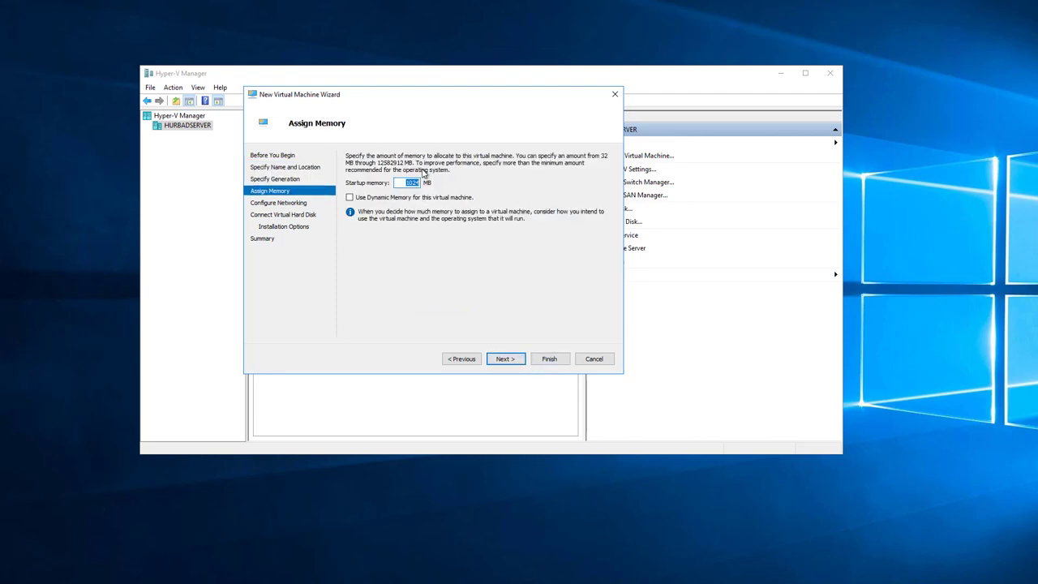
text(4096)
click(505, 360)
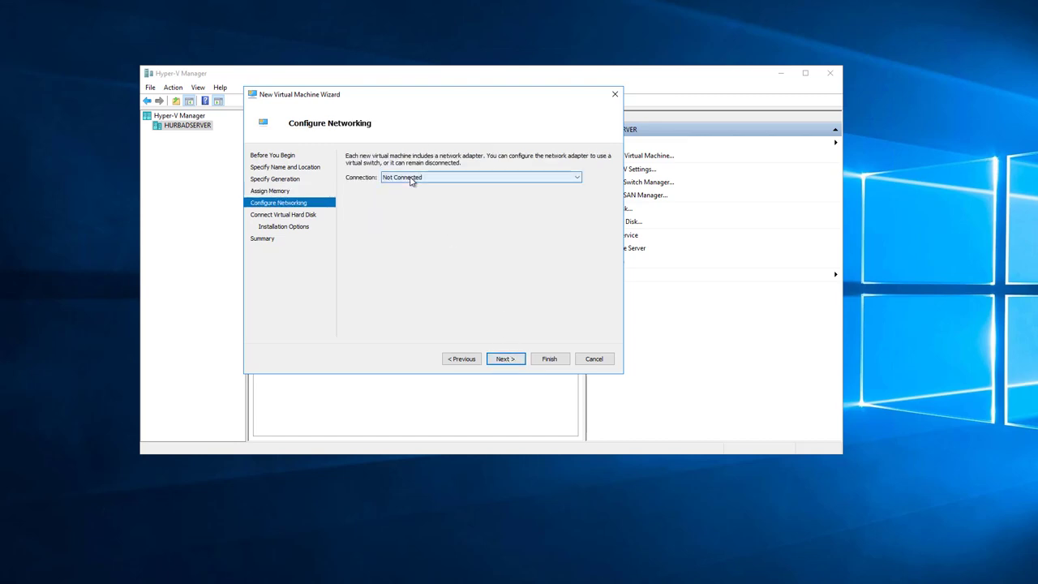
- Connect the network adapter to Internal Virtual Switch and set the new virtual hard disk's size to 60 GB
click(413, 178)
click(411, 200)
click(501, 359)
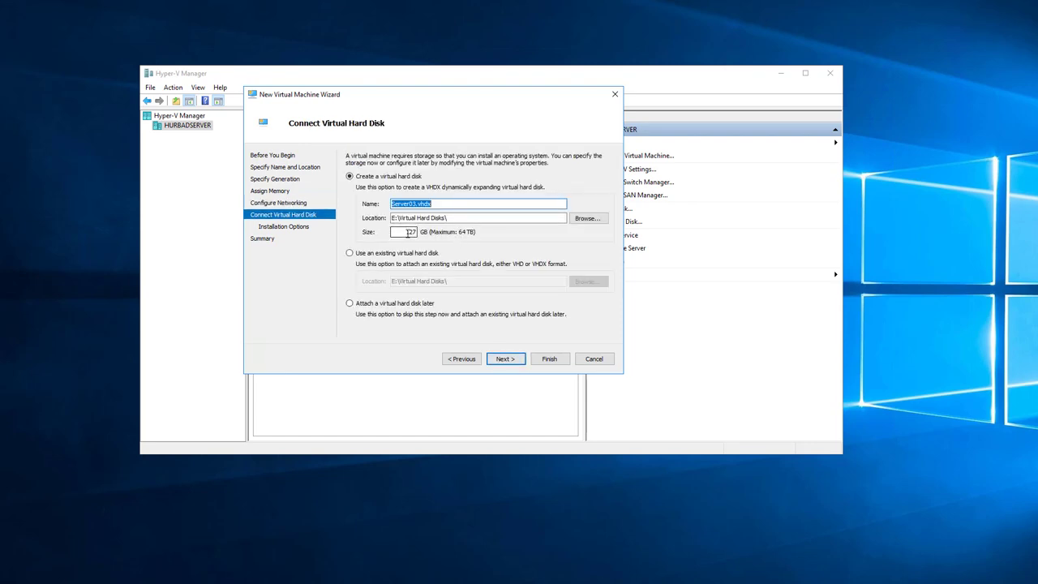
drag(405, 231, 430, 233)
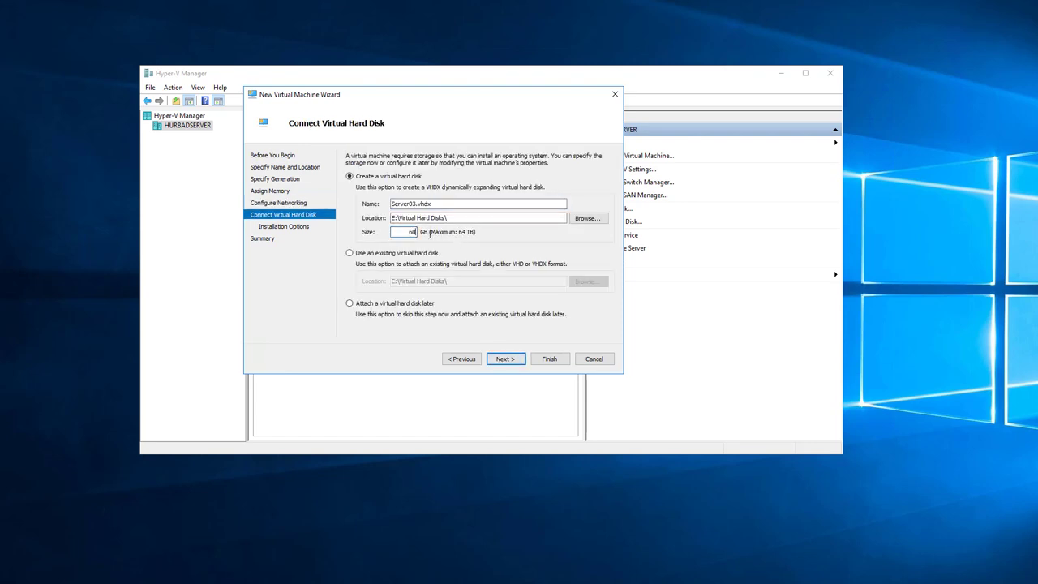
click(502, 361)
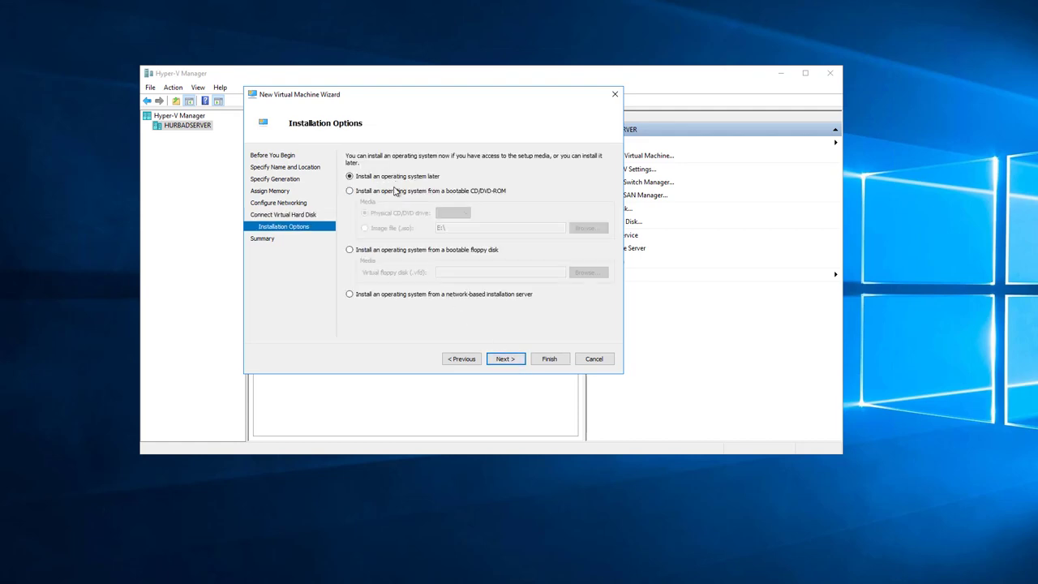
- Set the operating system to install from the Windows_Server_2016_Datacenter_EVAL_en-us_14393_refresh ISO image on drive E: and finish creating the virtual machine
click(394, 192)
click(394, 231)
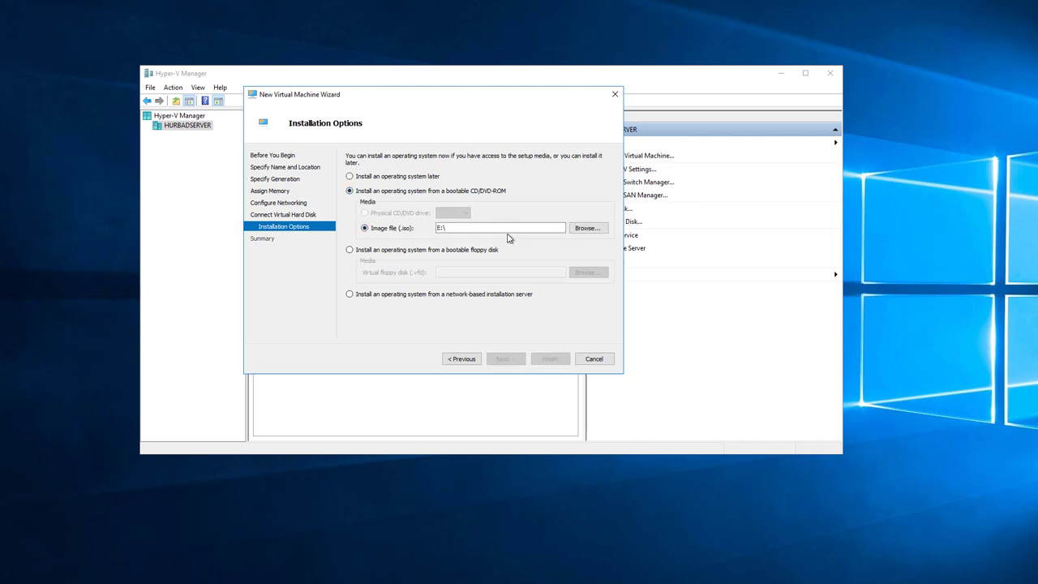
click(587, 228)
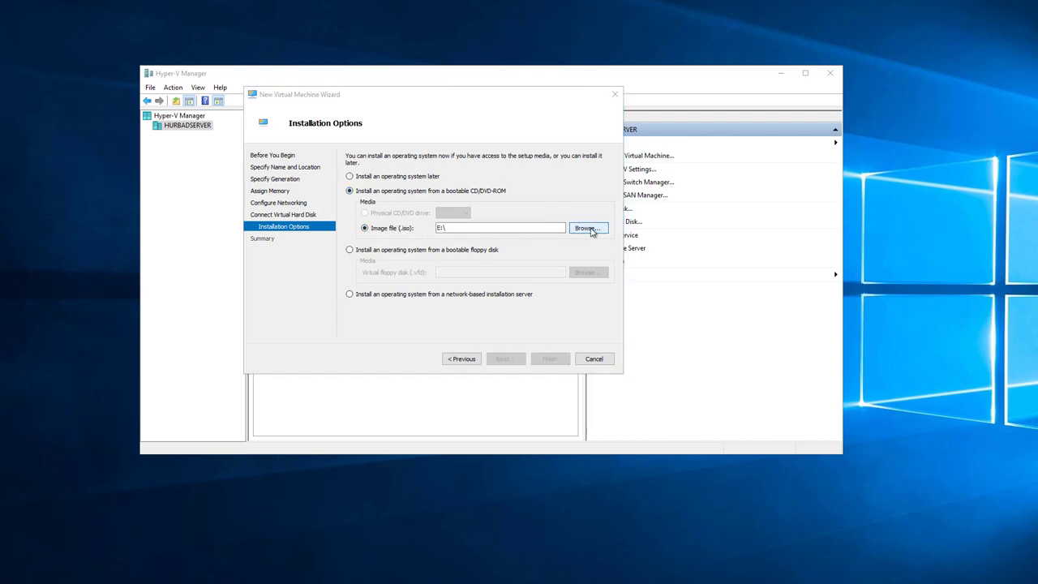
click(407, 236)
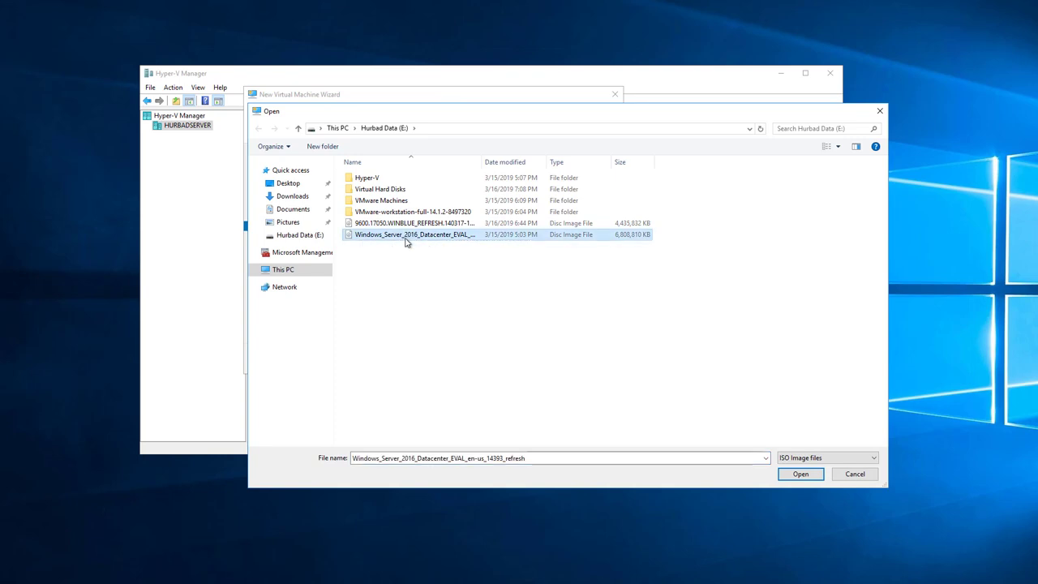
click(801, 473)
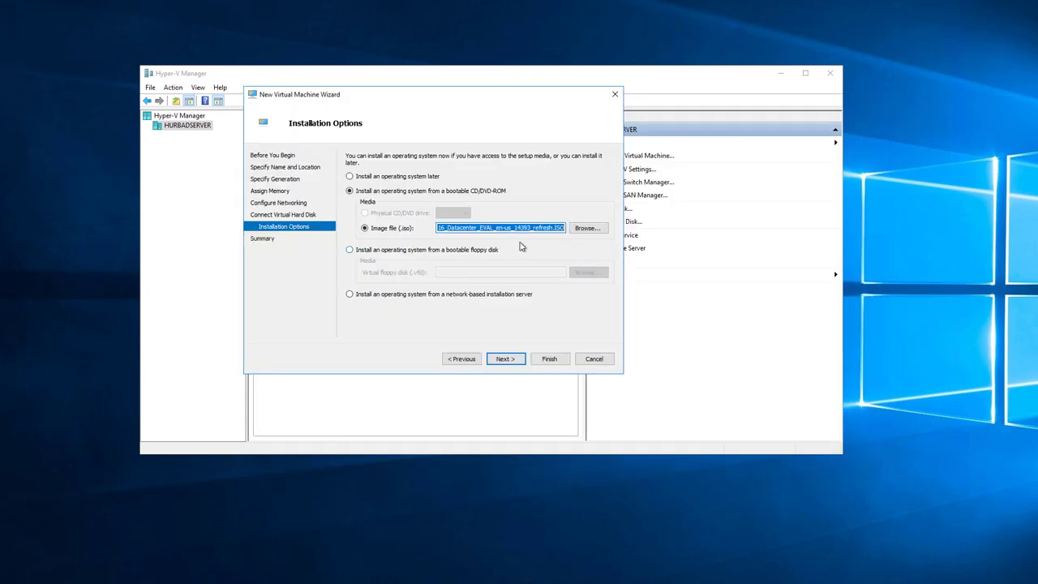
click(505, 360)
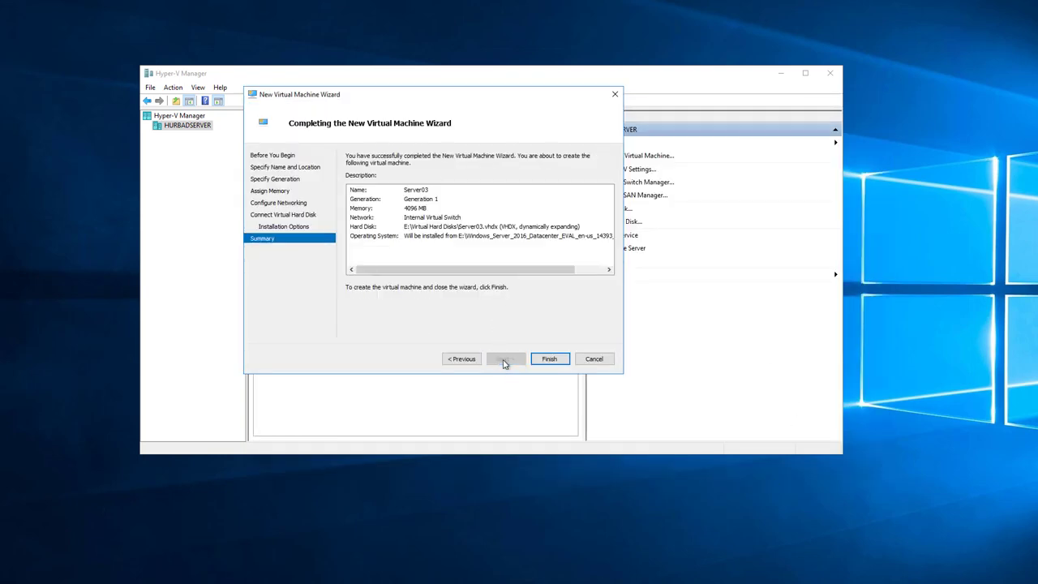
click(549, 360)
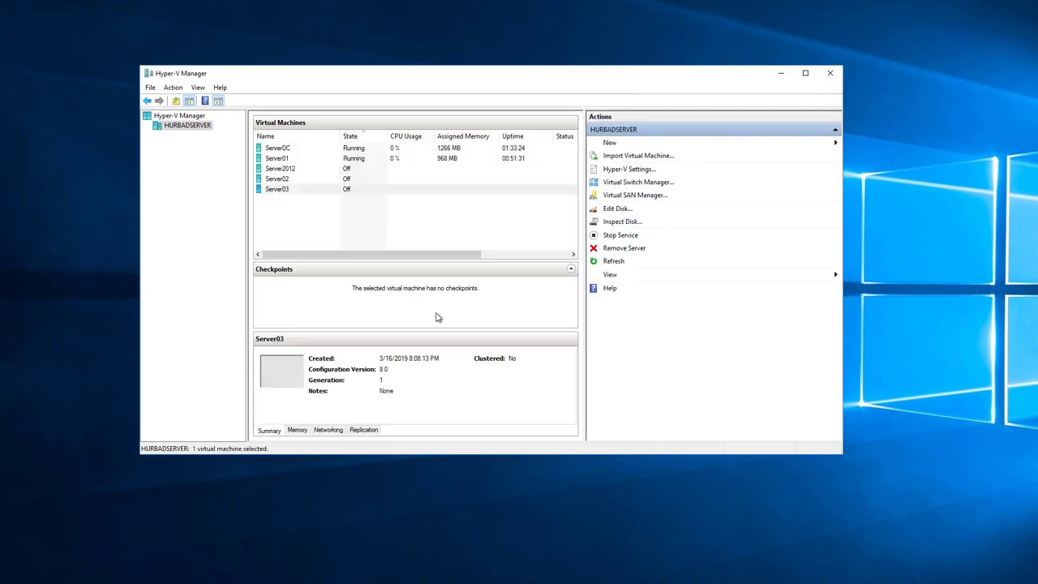
- Connect to the Server03 virtual machine and start it so that it boots into Windows Setup
click(332, 187)
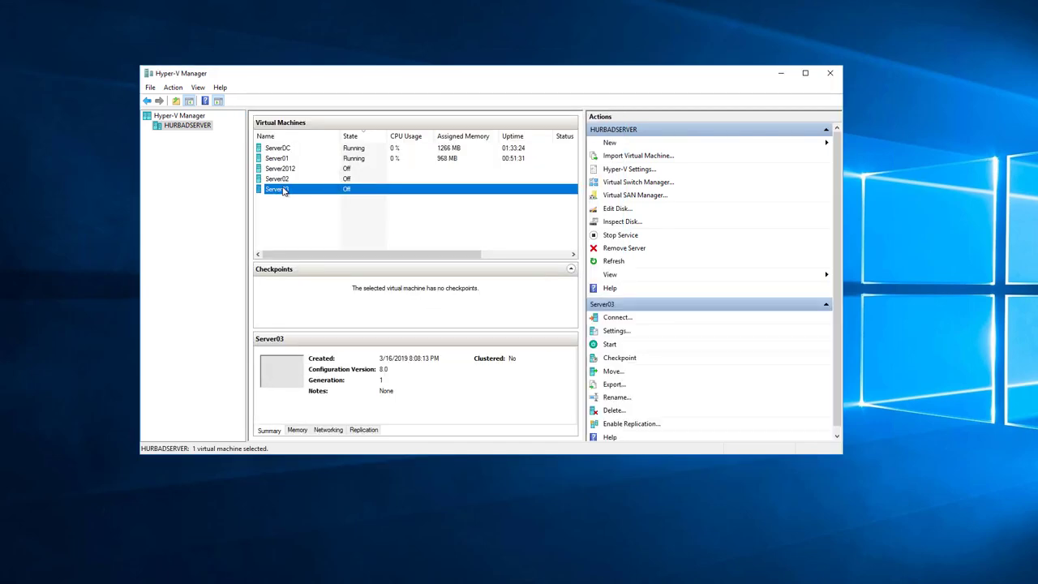
right_click(282, 188)
click(316, 194)
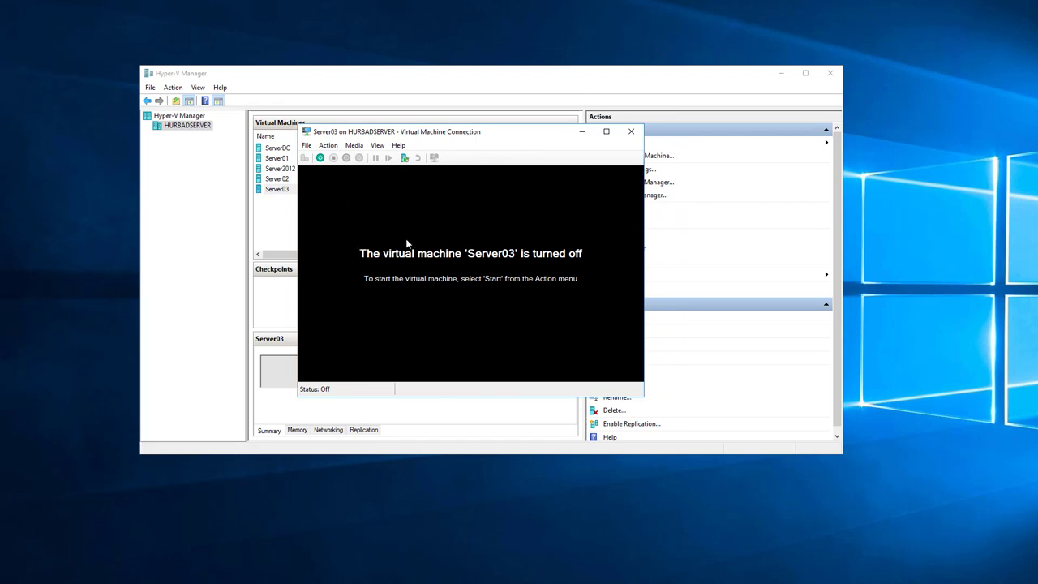
click(320, 157)
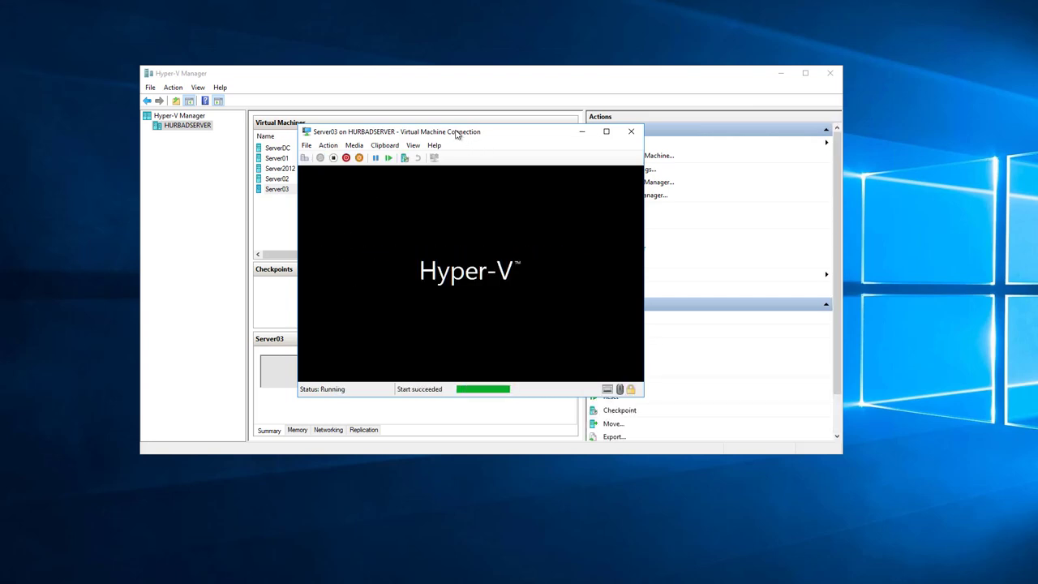
drag(456, 134, 343, 71)
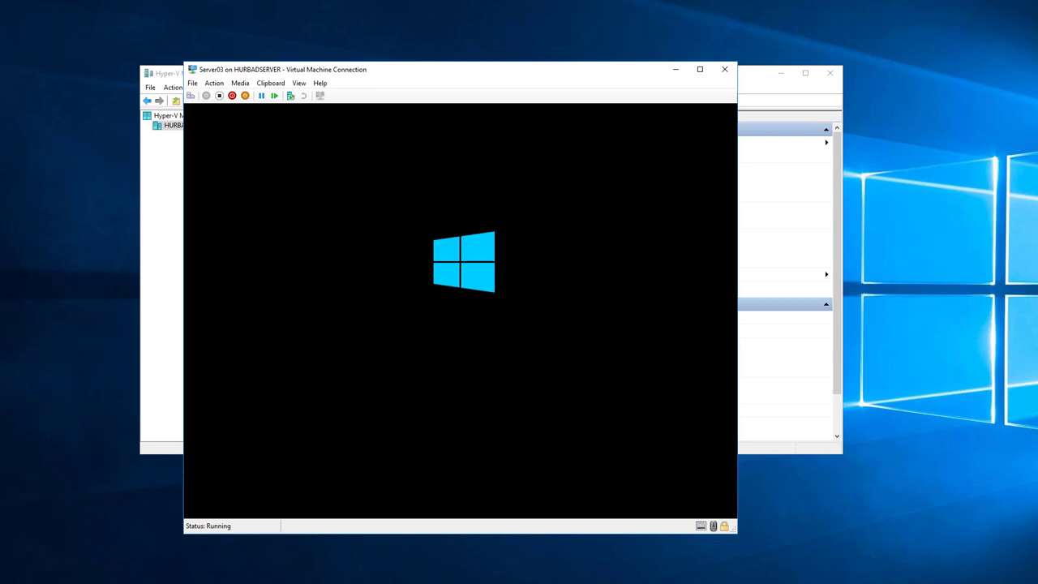
drag(315, 71, 316, 45)
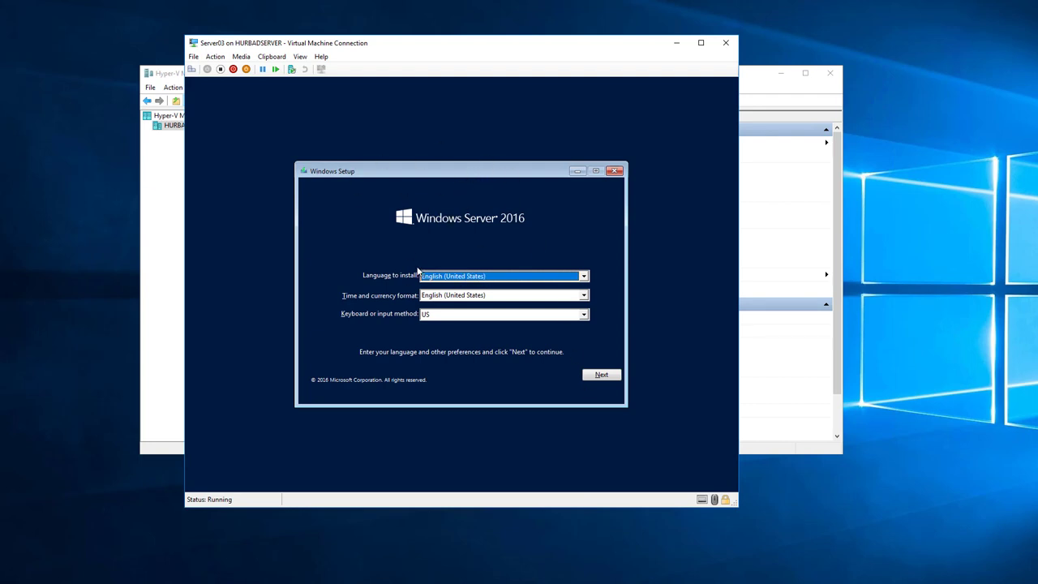
- Set the time and currency format to English (United Kingdom) and start the Windows Server 2016 installation
click(465, 297)
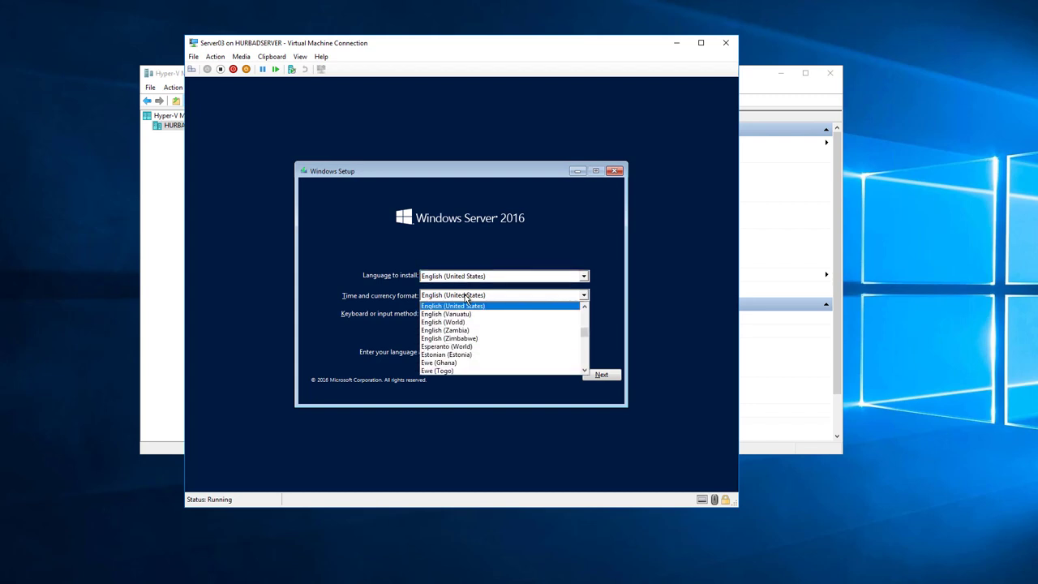
key(Up)
key(Return)
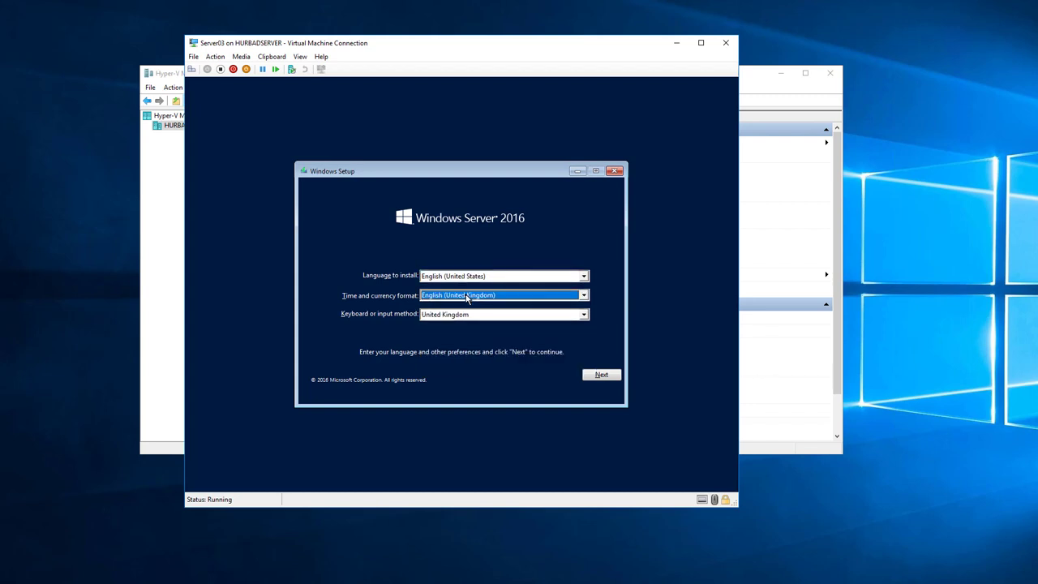
click(608, 376)
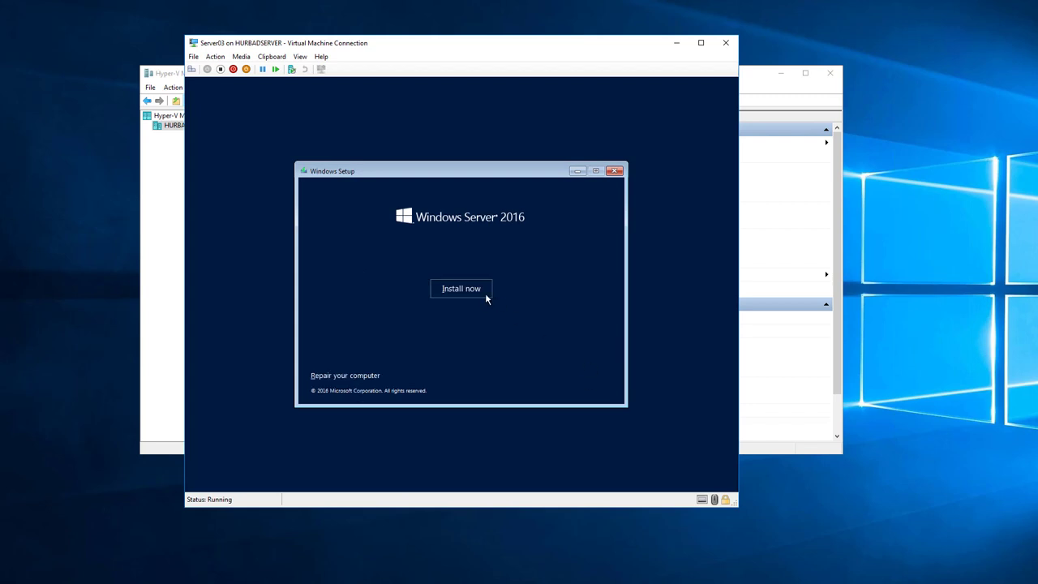
click(482, 294)
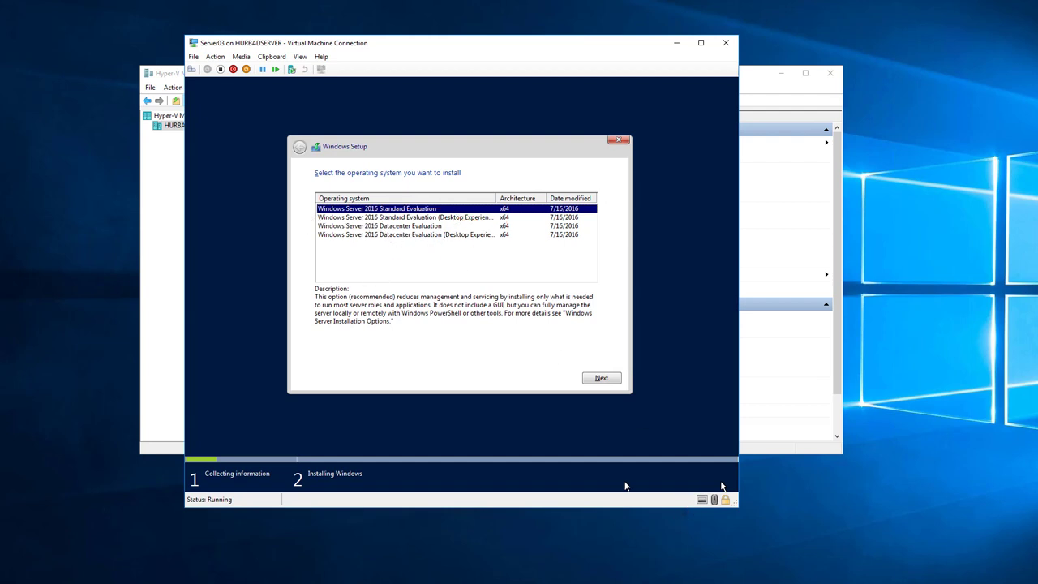
- Choose Windows Server 2016 Datacenter Evaluation without Desktop Experience as the operating system and accept the license terms
click(387, 227)
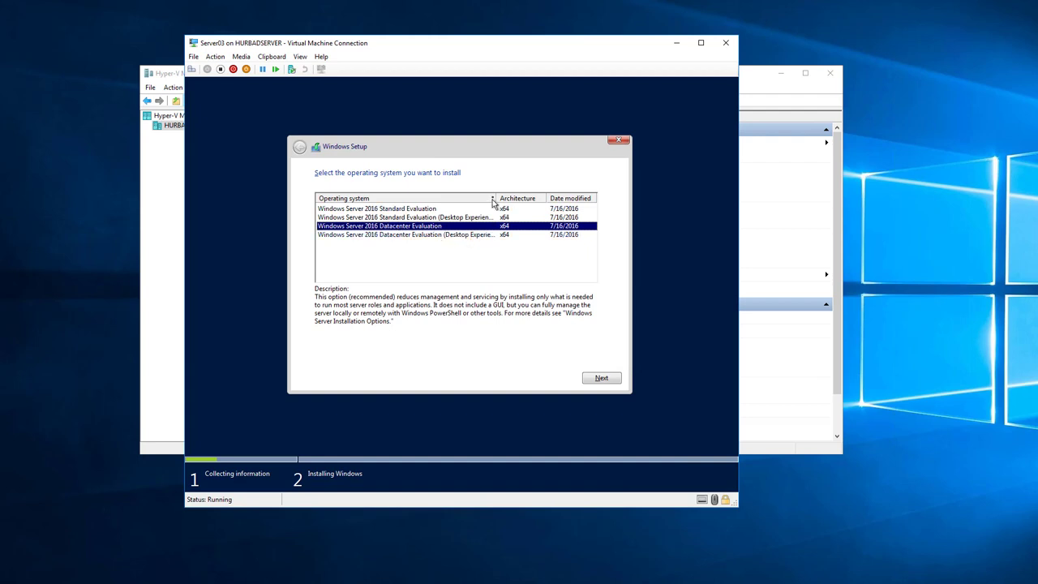
drag(494, 199, 532, 198)
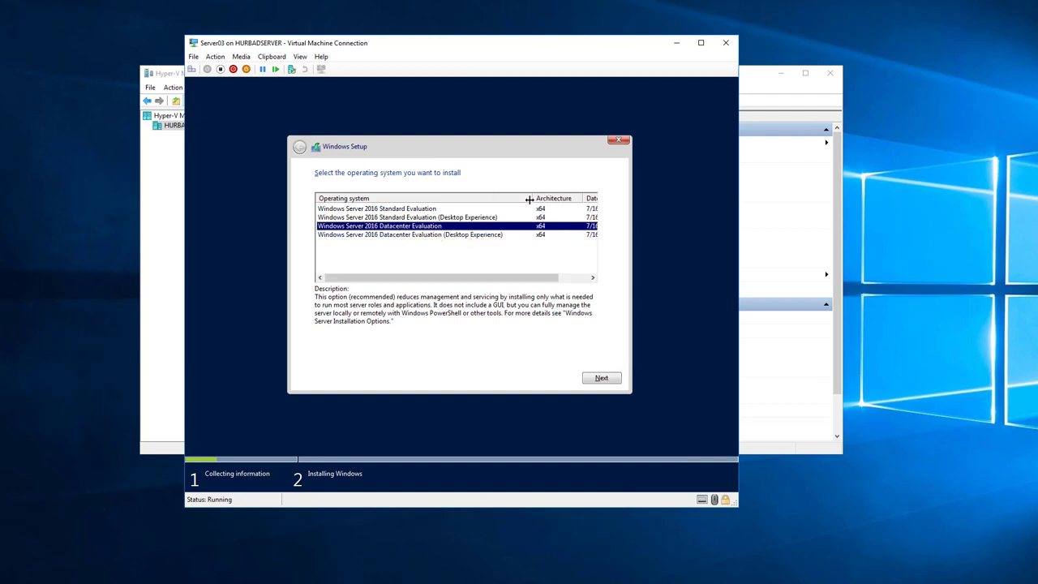
click(475, 237)
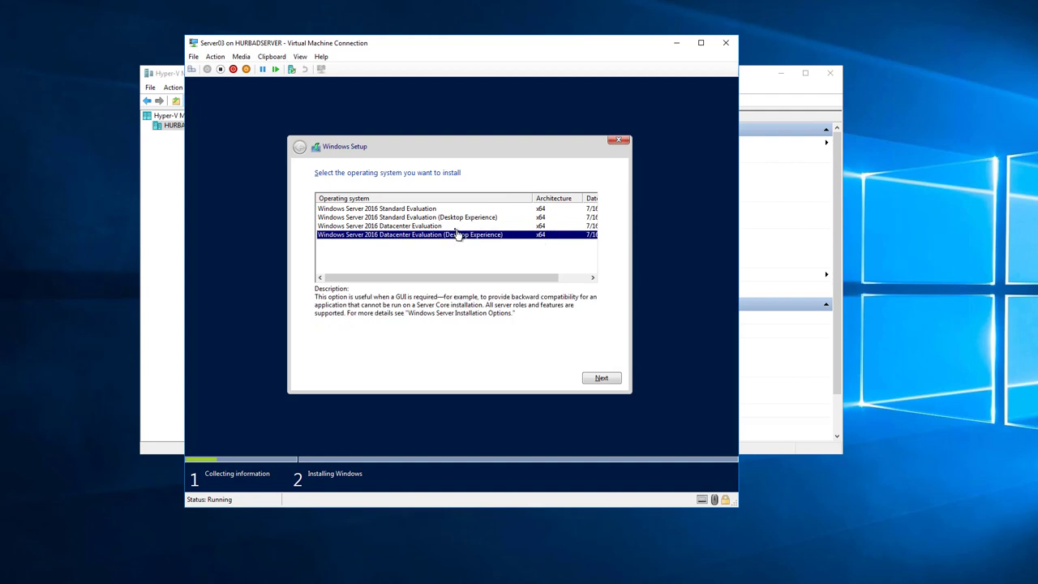
click(458, 226)
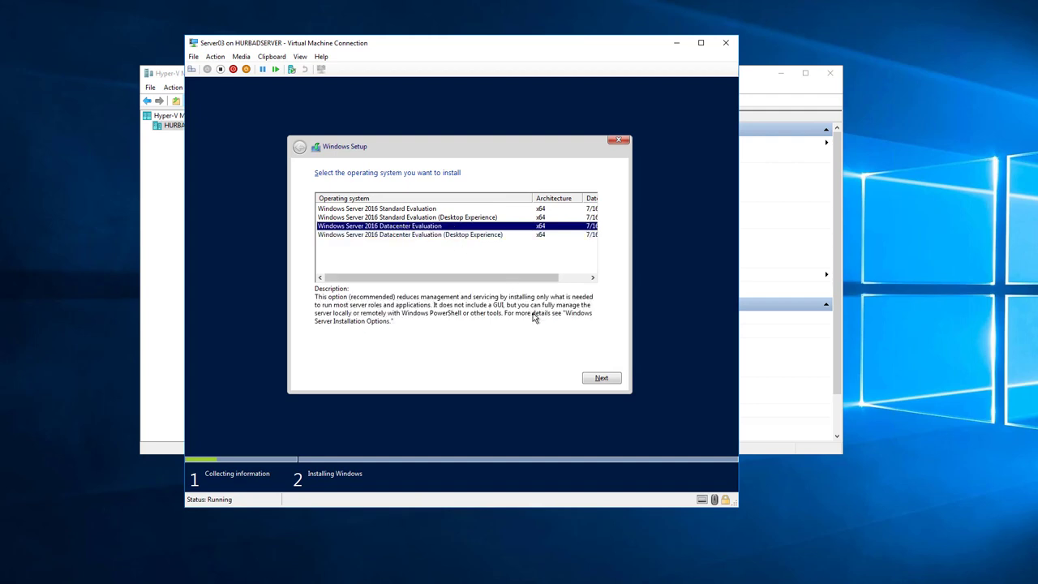
click(604, 381)
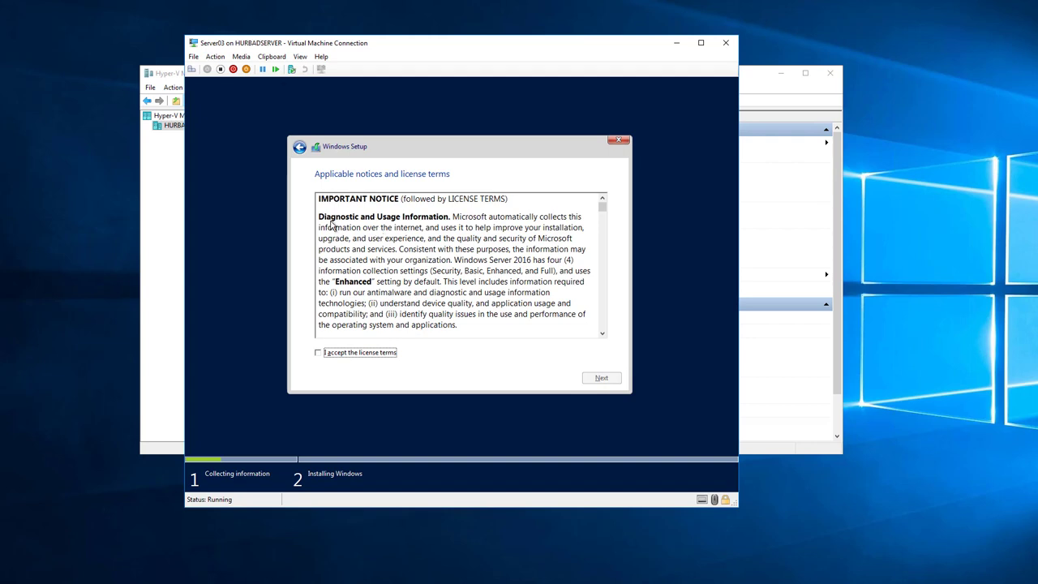
click(331, 353)
click(604, 379)
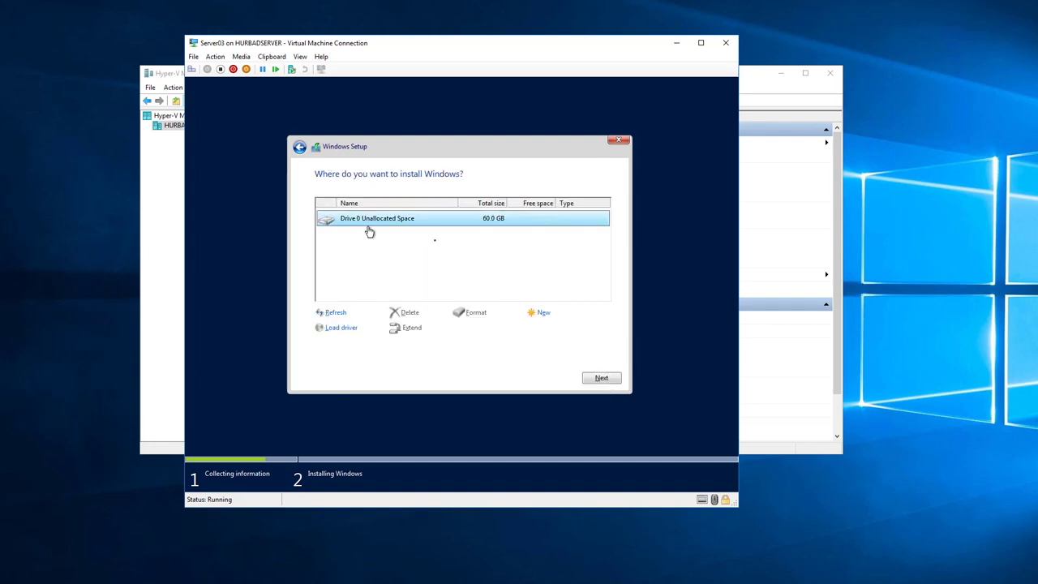
- Create a new partition using all the unallocated space on Drive 0 and install Windows on the primary Partition 2
click(536, 314)
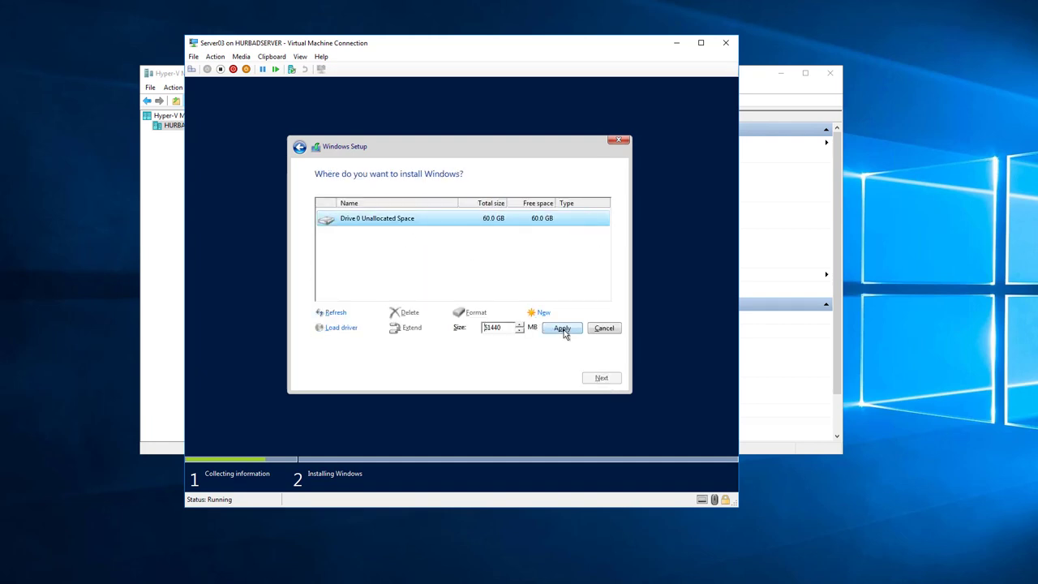
click(563, 333)
click(549, 333)
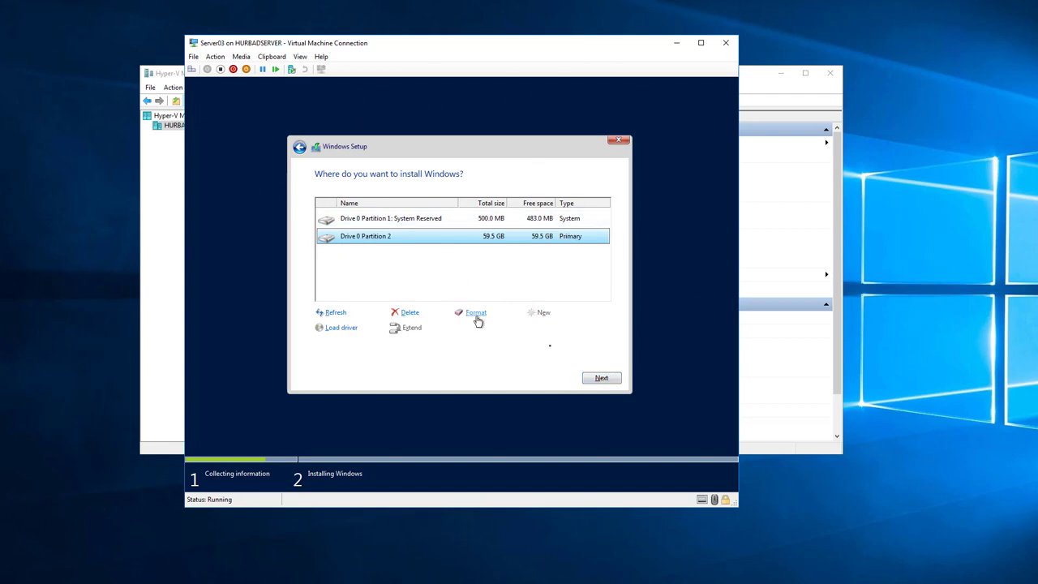
click(602, 377)
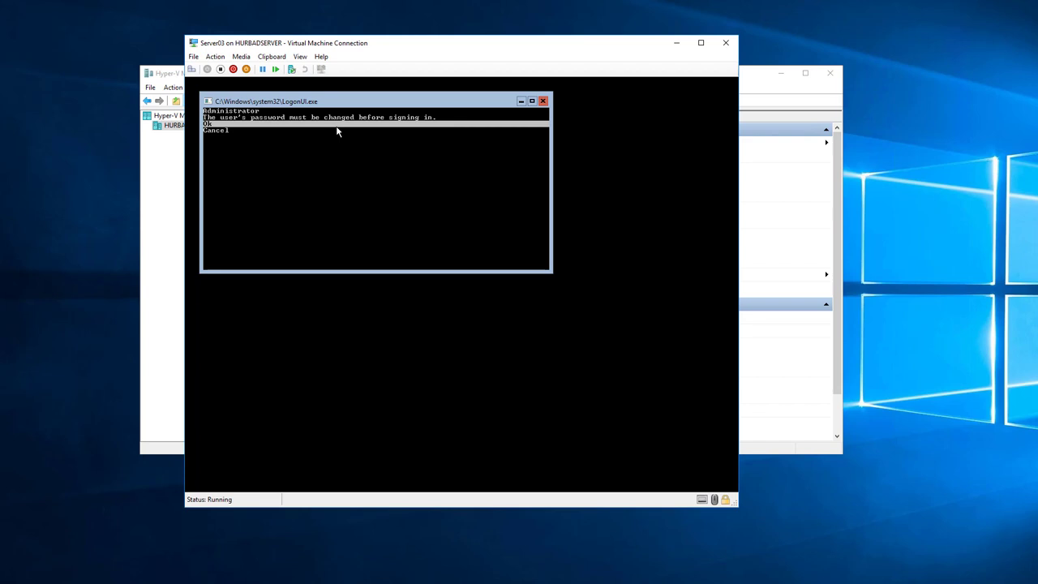
- Set a new Administrator password at the first sign-in and start PowerShell from the command prompt
key(Return)
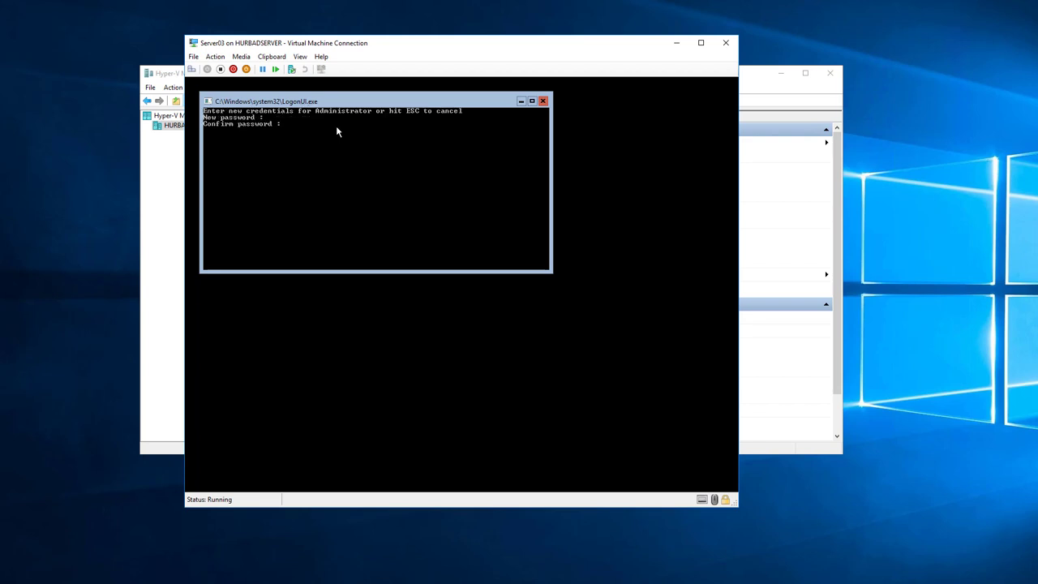
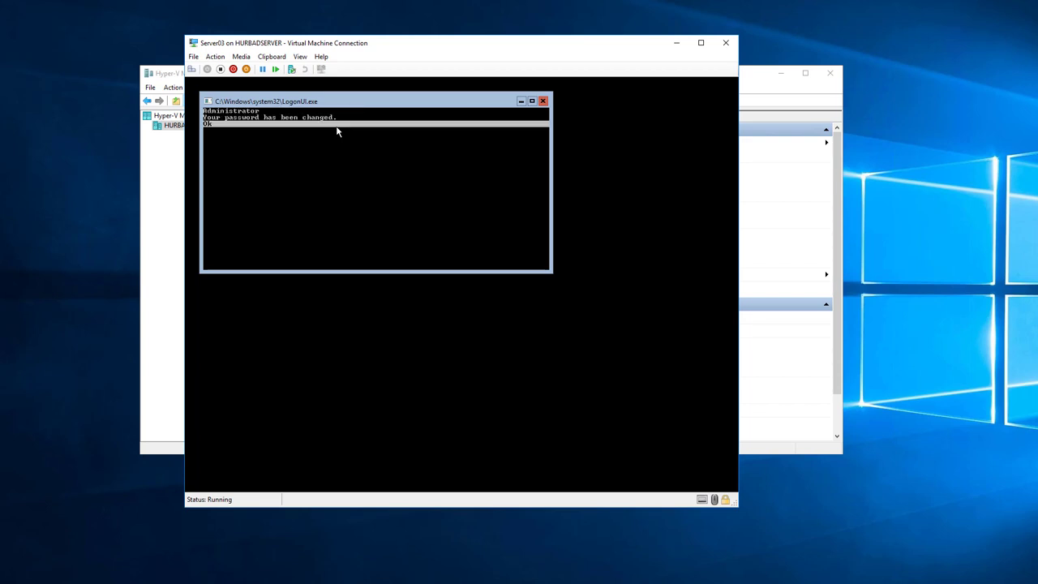
key(Return)
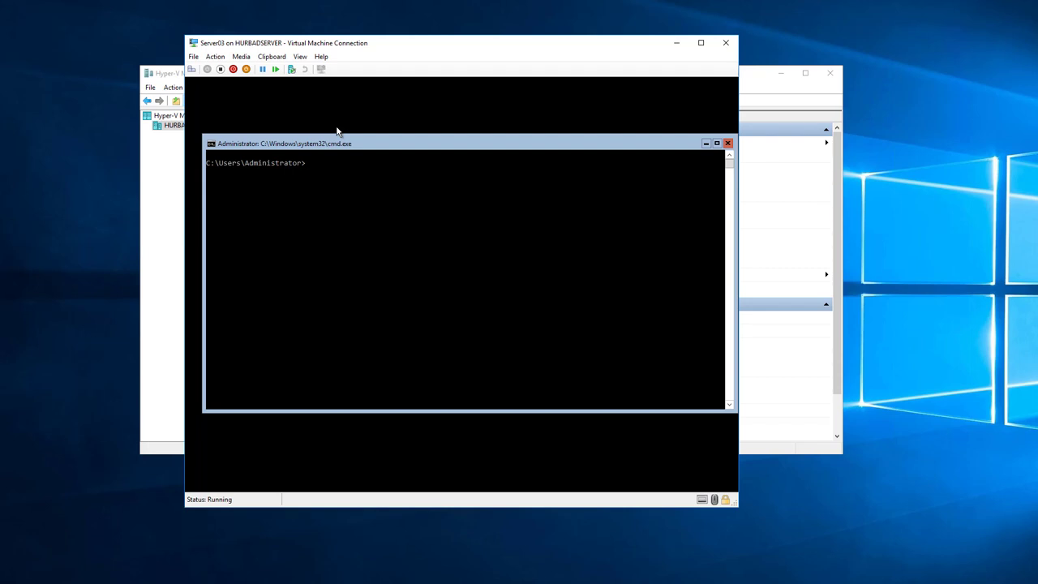
text(powershell)
key(Return)
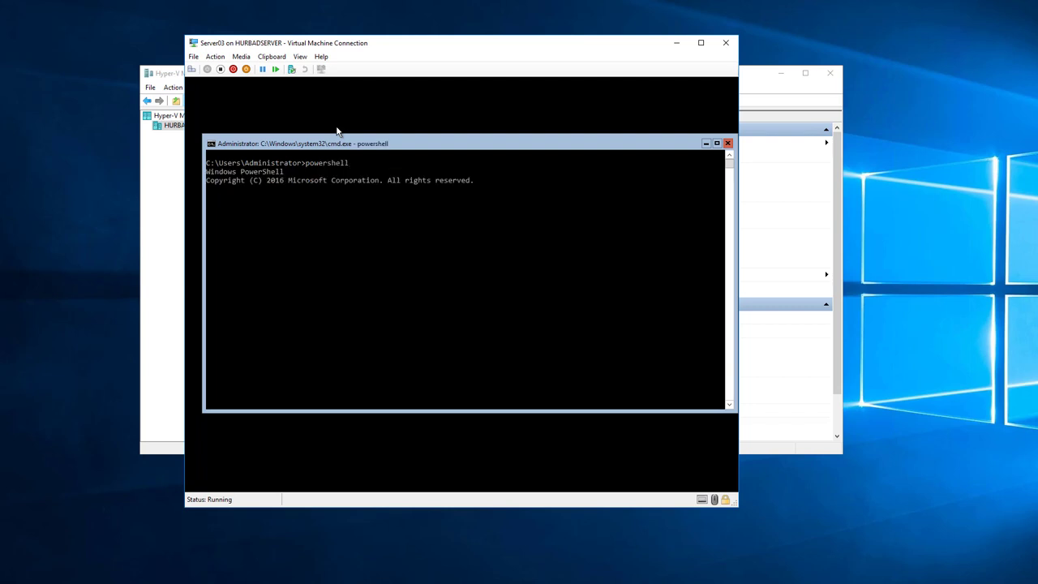